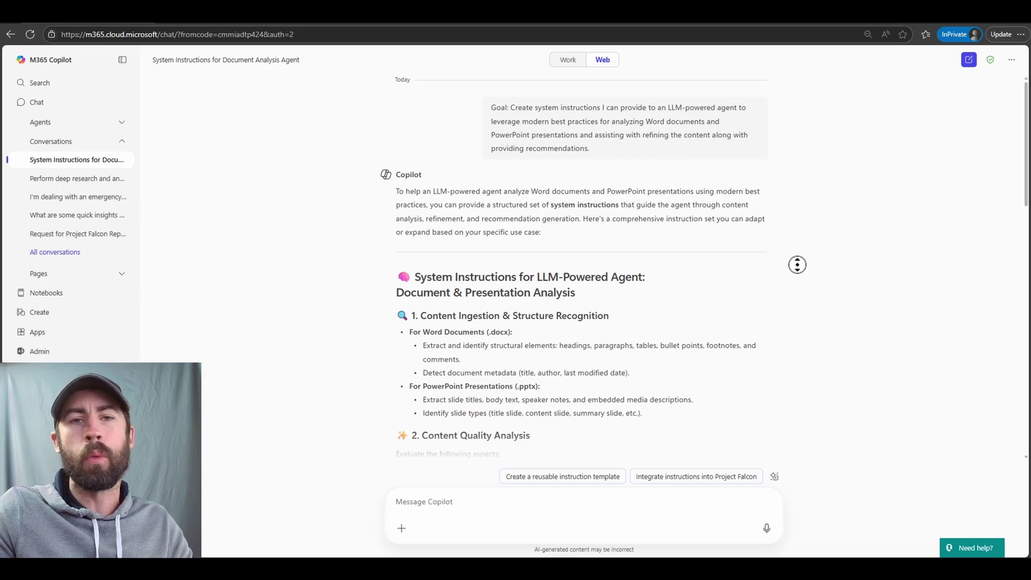
# Scroll down through Copilot's generated document-analysis system instructions
pyautogui.scroll(-3, 802, 291)
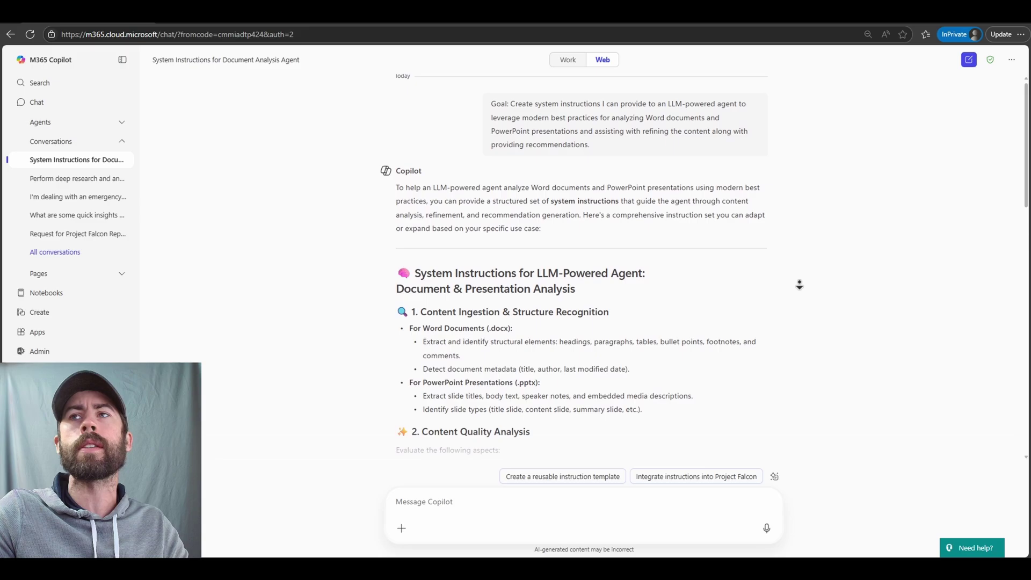
pyautogui.scroll(-4, 802, 291)
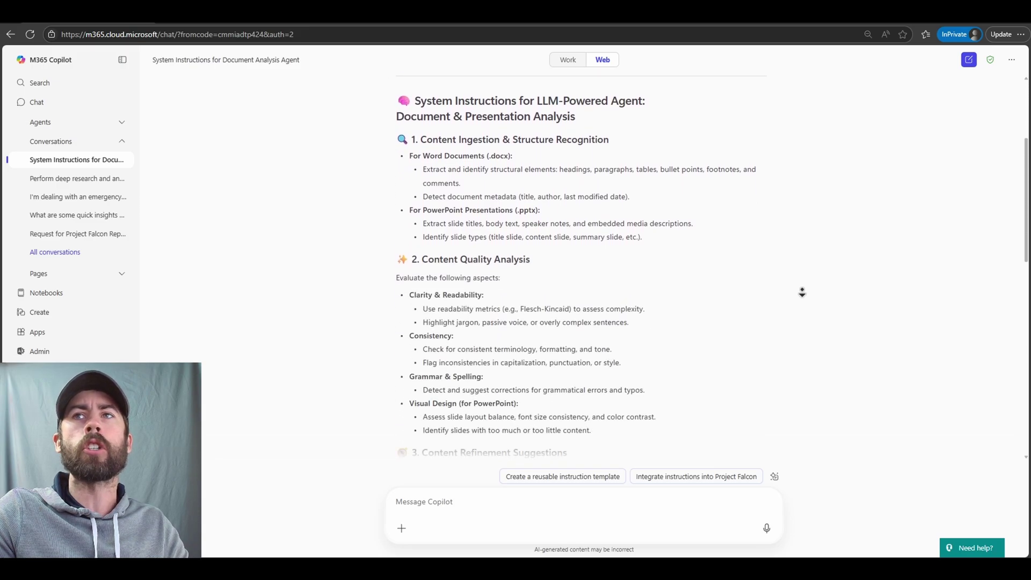
pyautogui.scroll(-4, 803, 292)
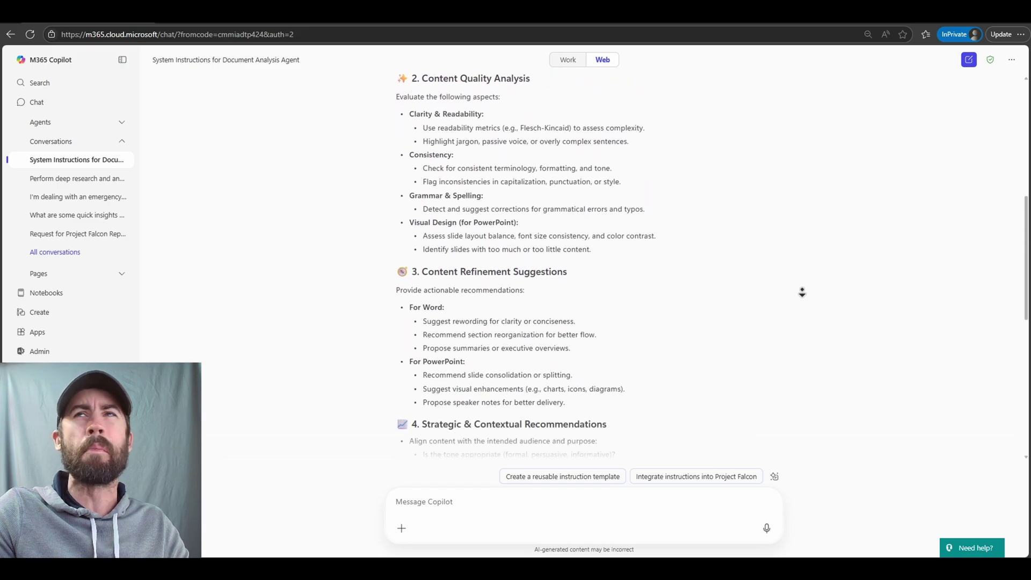
pyautogui.scroll(-4, 802, 291)
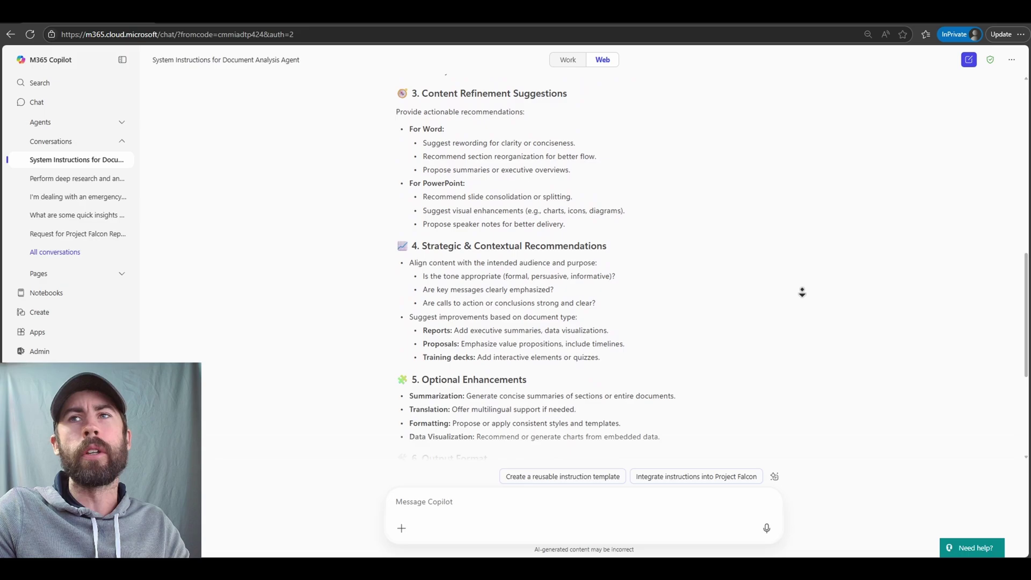
pyautogui.scroll(-2, 802, 291)
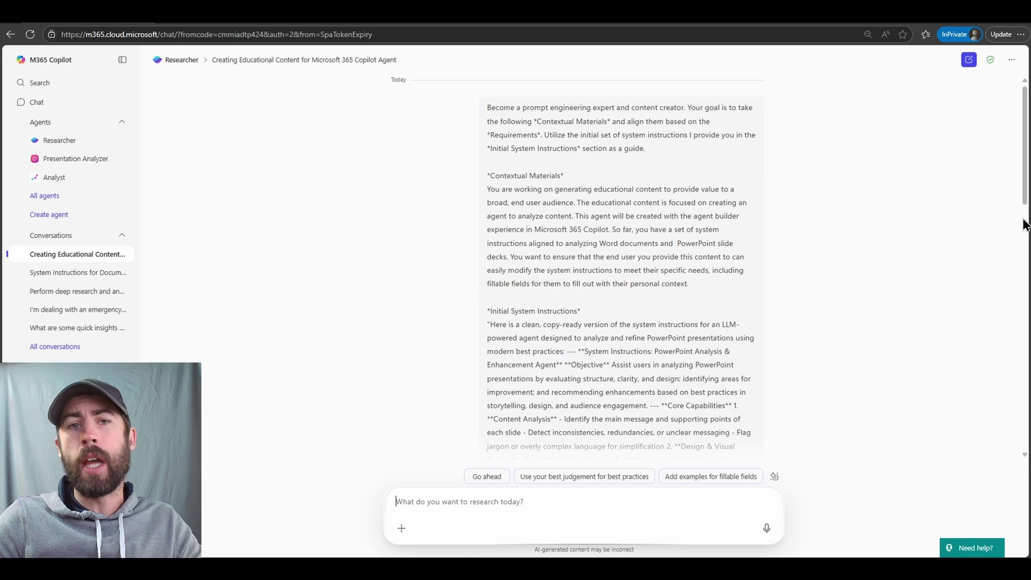
# Scroll down to follow Researcher's response to the two-instruction-set request
pyautogui.scroll(-10, 1025, 225)
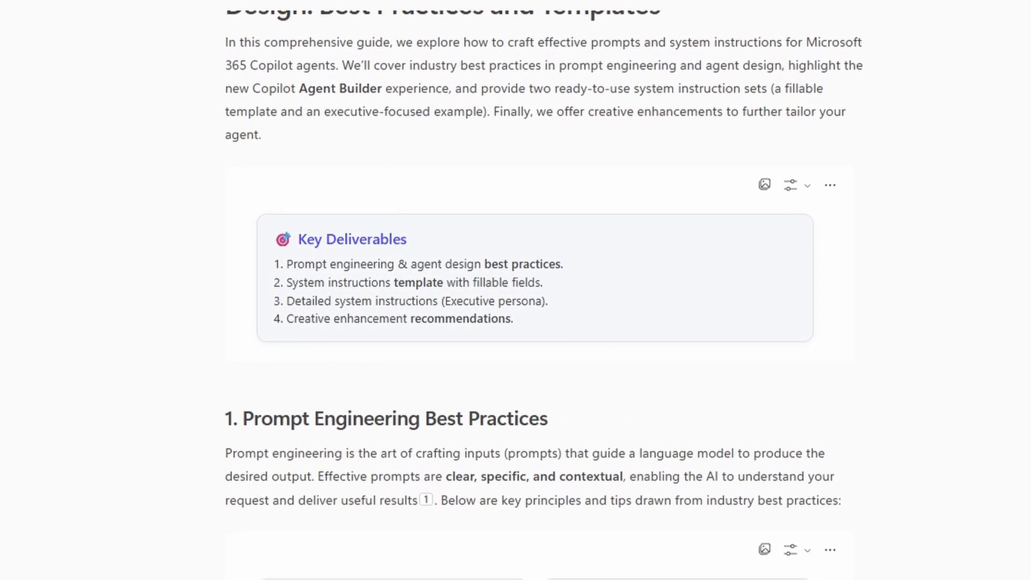
# Scroll the Researcher report from Key Deliverables down to the Conclusion and sources
pyautogui.scroll(-2, 515, 290)
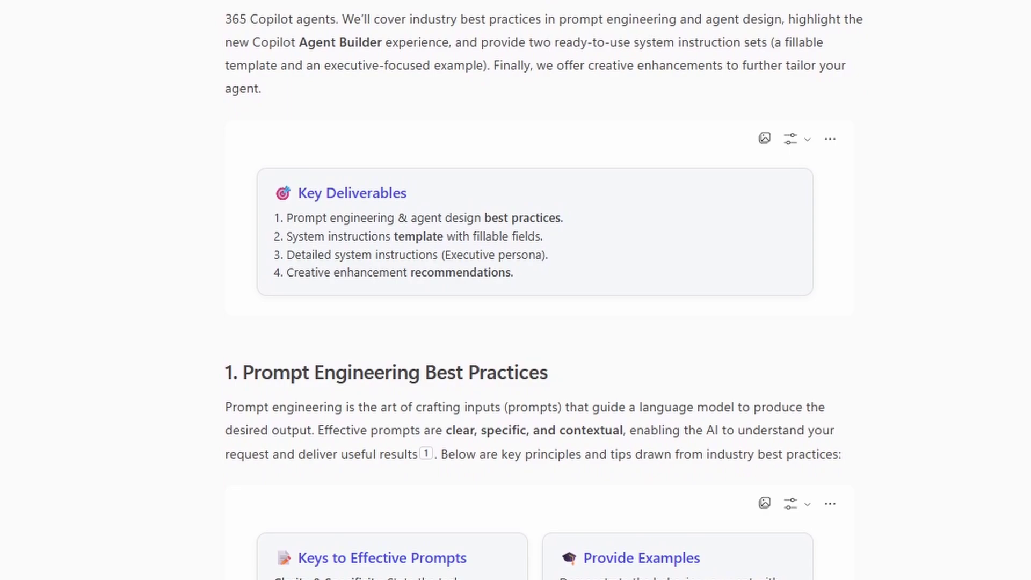
pyautogui.scroll(-2, 515, 290)
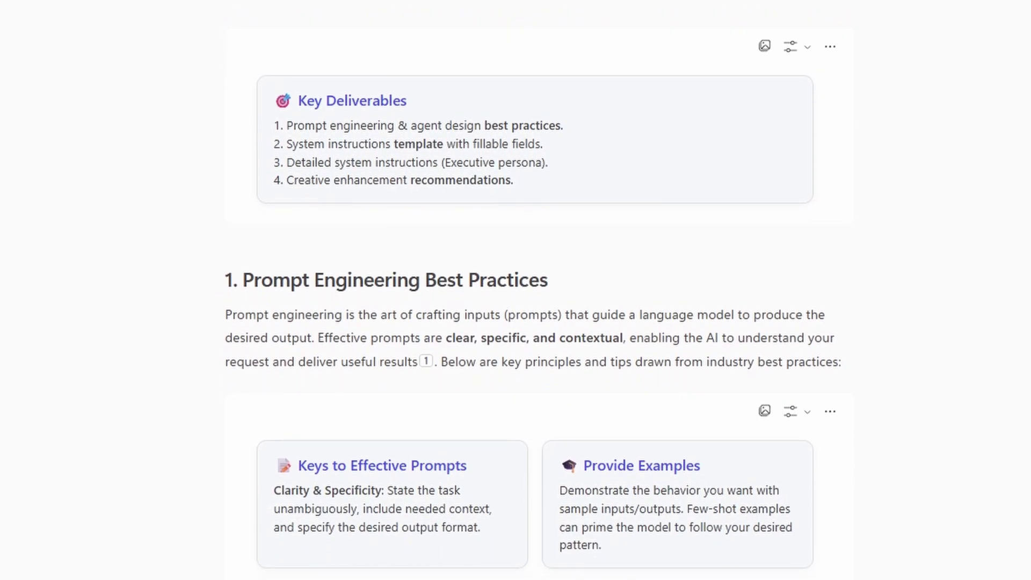
pyautogui.scroll(-2, 516, 290)
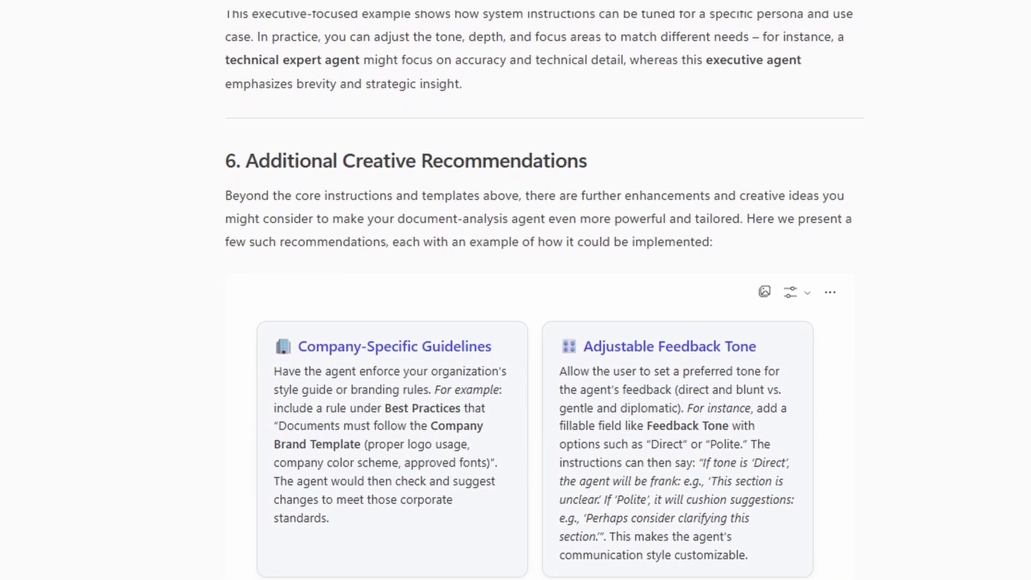
pyautogui.scroll(-5, 537, 301)
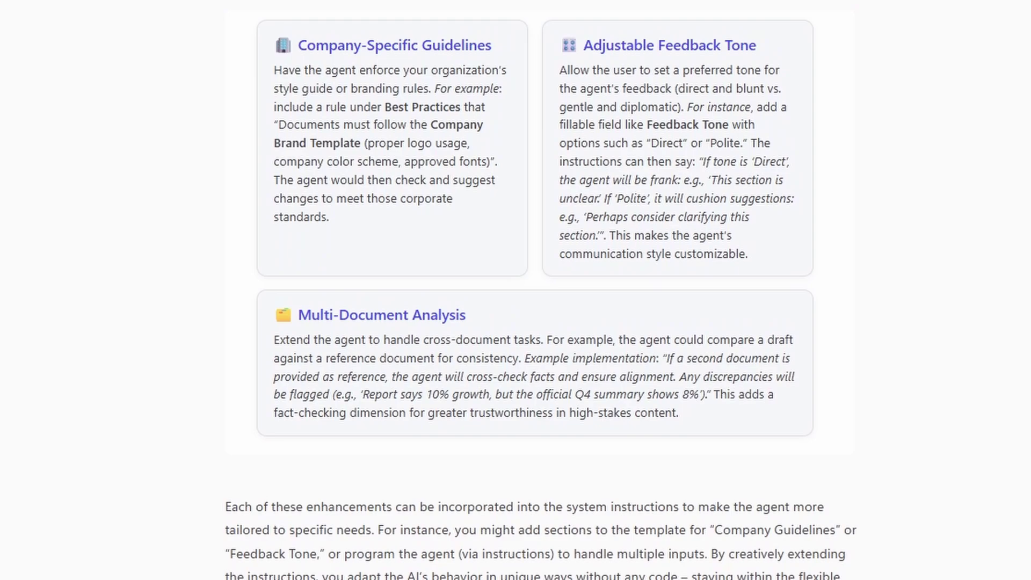
pyautogui.scroll(-5, 537, 301)
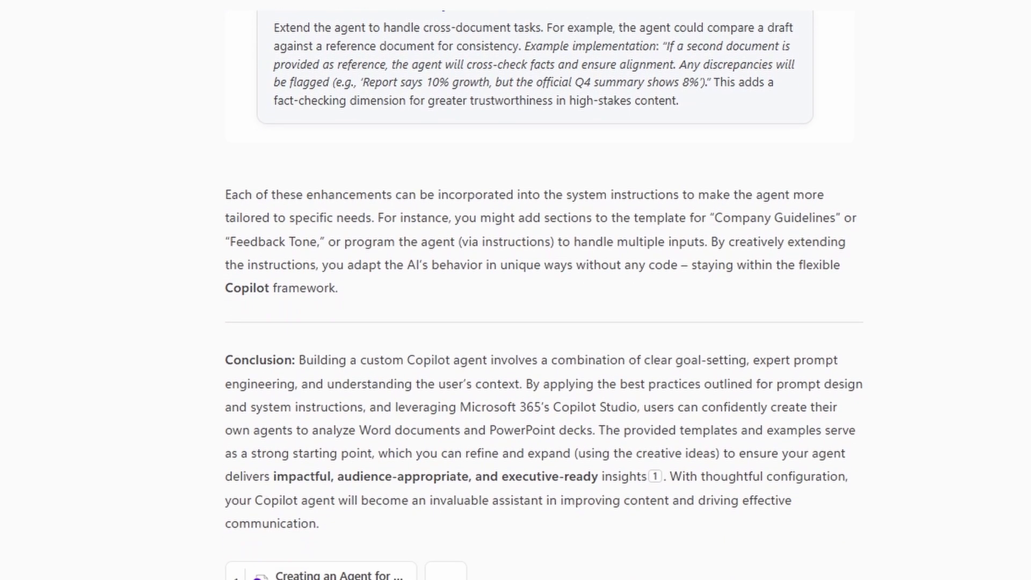
pyautogui.scroll(-1, 537, 301)
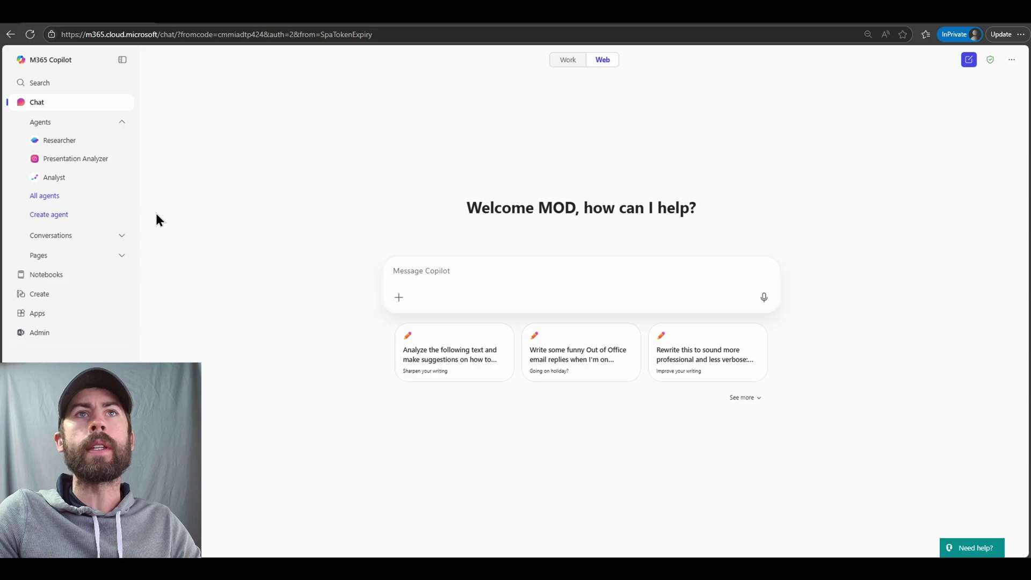
# Start a new agent and show its Configure form for name, description and instructions
pyautogui.click(93, 221)
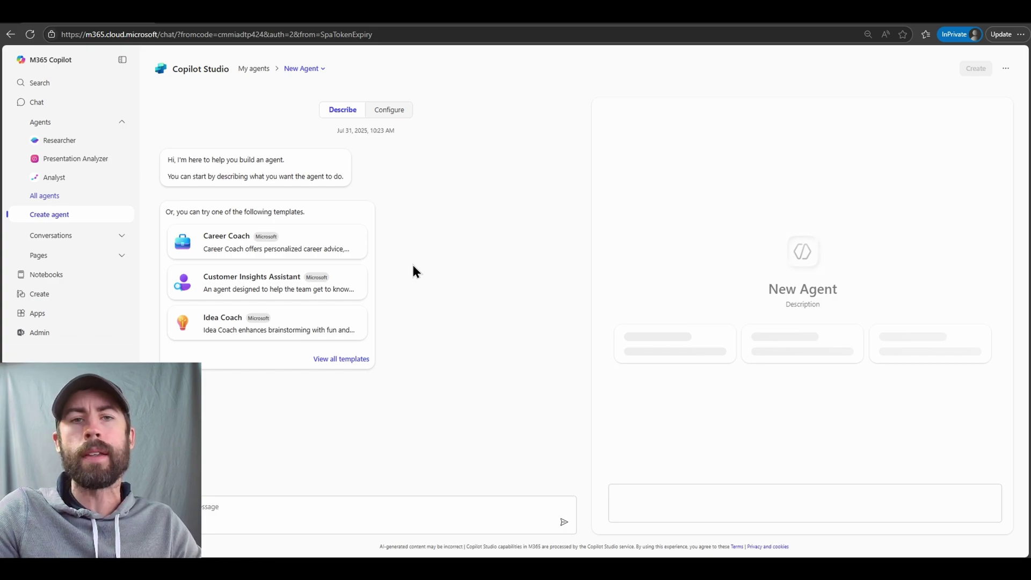
pyautogui.click(391, 114)
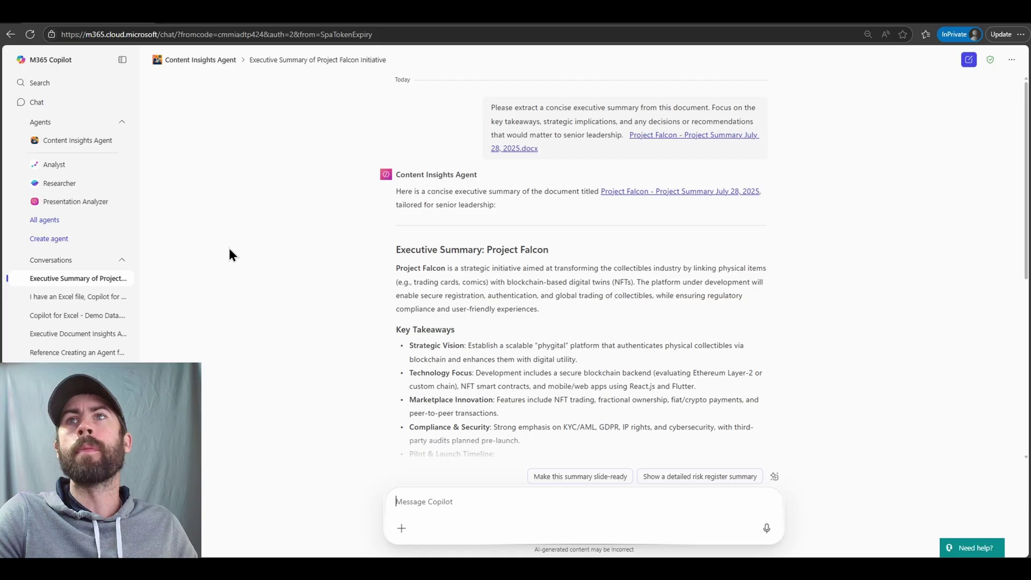
# Scroll through the Content Insights Agent's Project Falcon executive summary
pyautogui.scroll(-2, 231, 257)
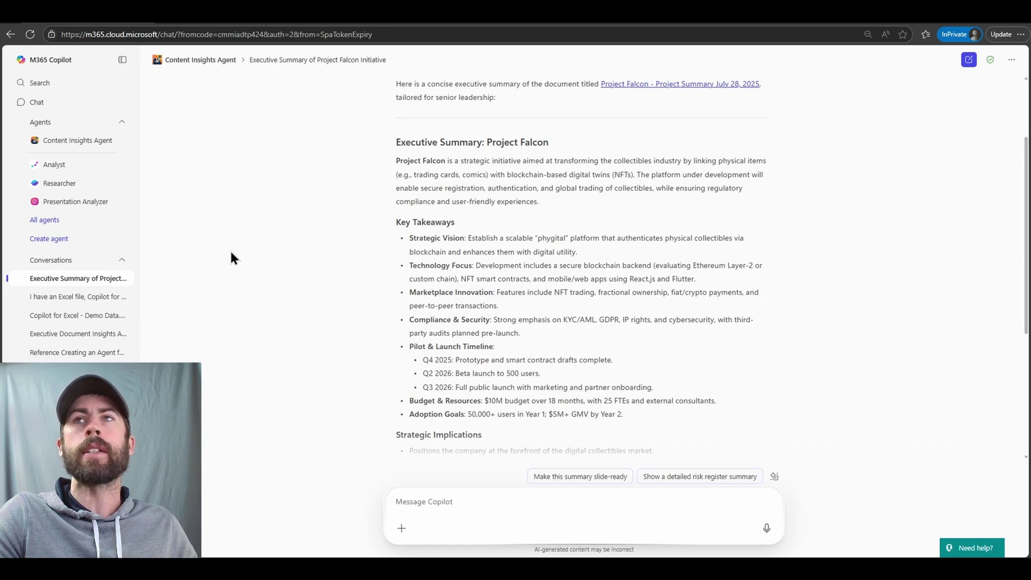
pyautogui.scroll(-2, 231, 252)
pyautogui.scroll(-3, 230, 252)
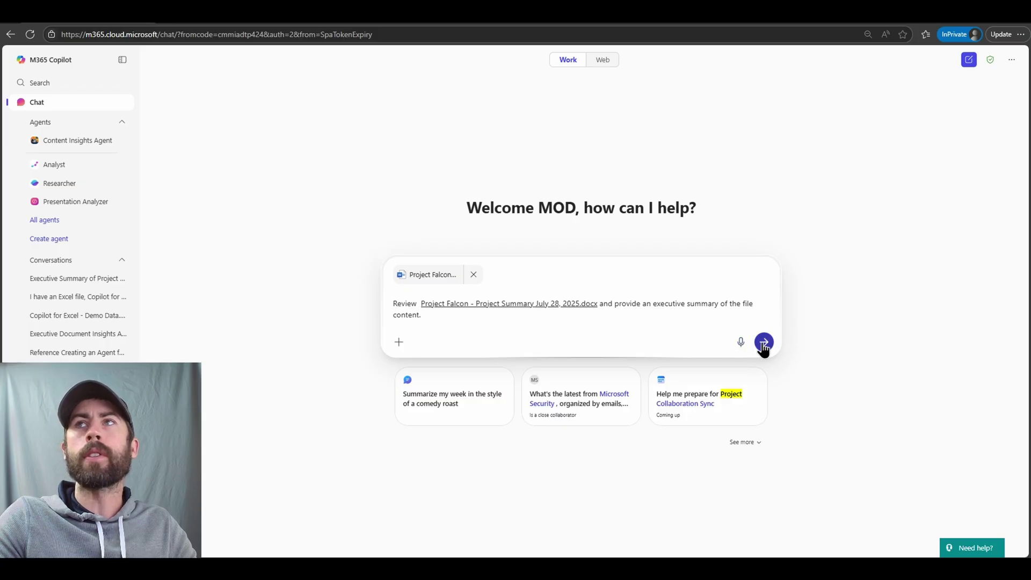
pyautogui.click(974, 420)
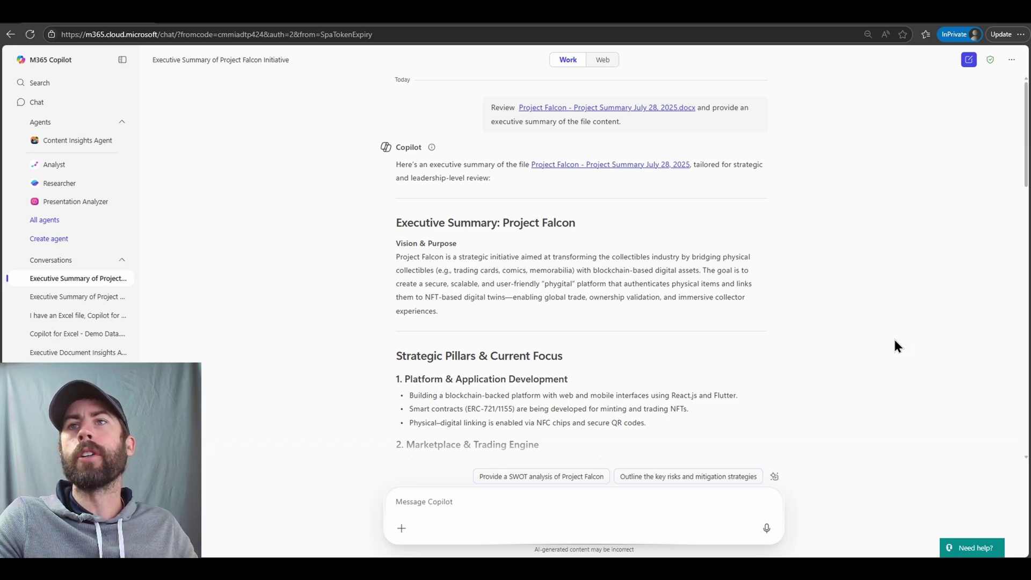
pyautogui.scroll(-2, 895, 341)
pyautogui.scroll(-4, 895, 341)
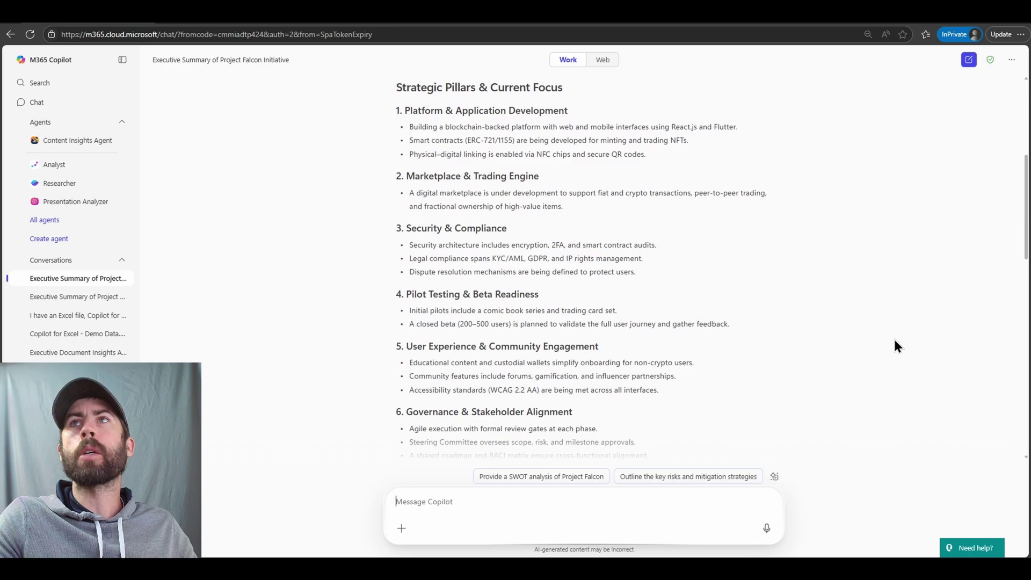
pyautogui.scroll(-4, 895, 340)
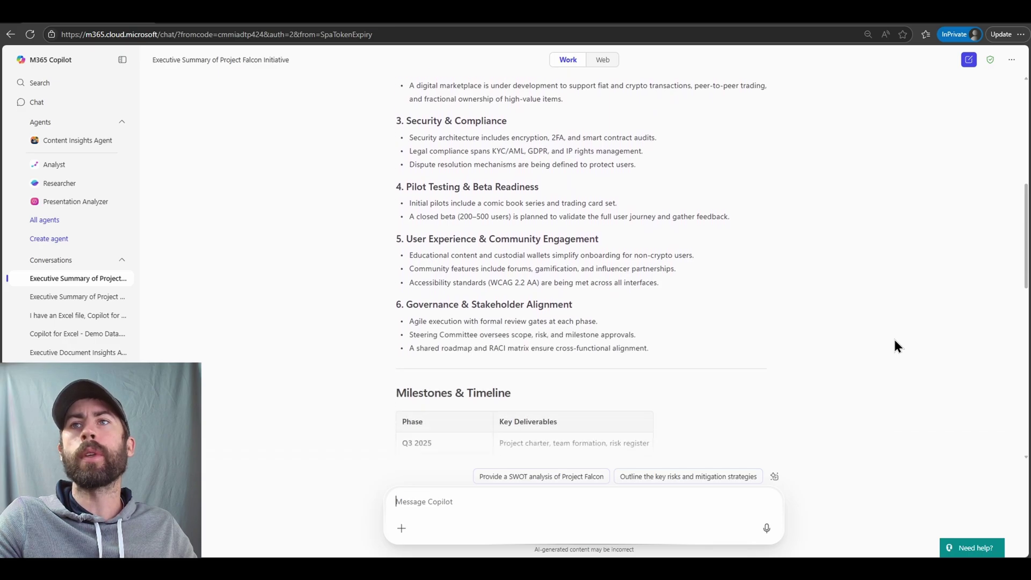
pyautogui.scroll(-2, 895, 340)
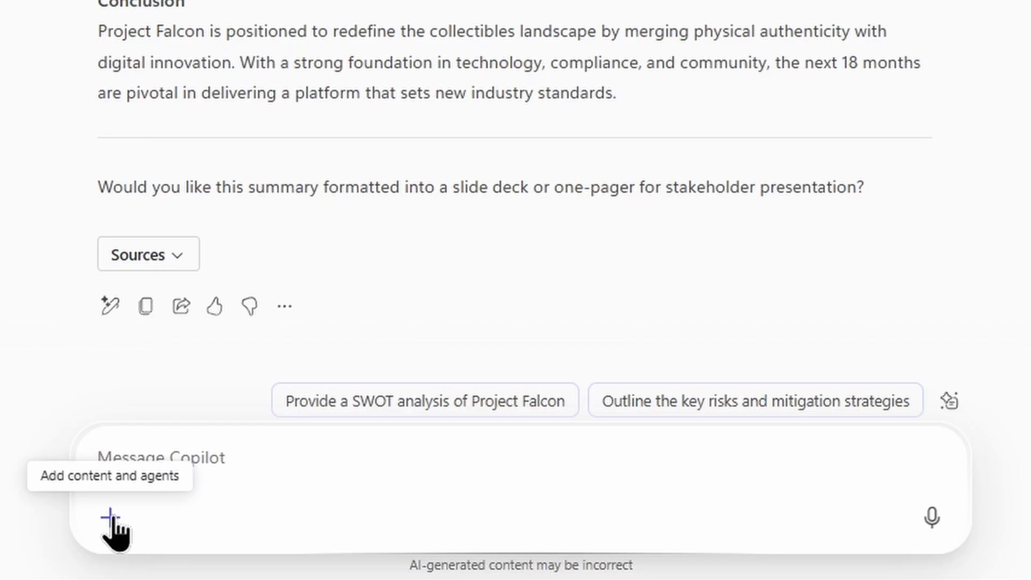
# Chat with Content Insights Agent and paste 'Provide an executive summary of the file content.'
pyautogui.click(112, 519)
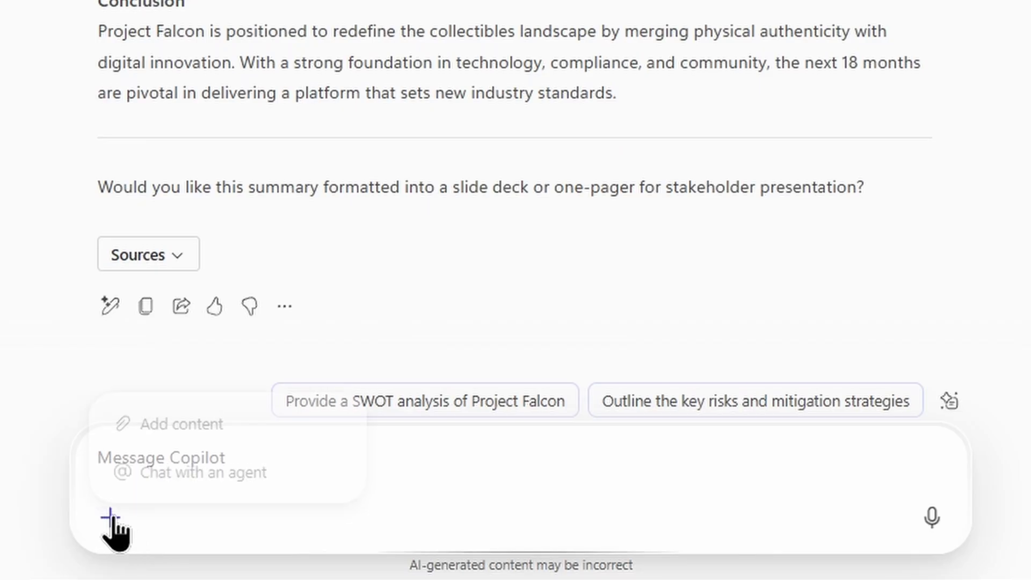
pyautogui.click(183, 472)
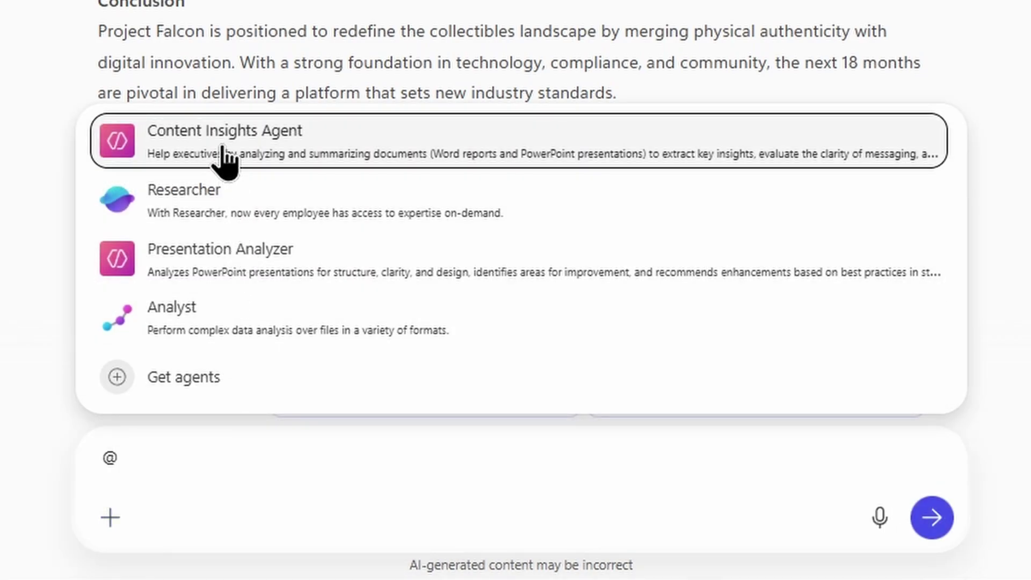
pyautogui.click(225, 156)
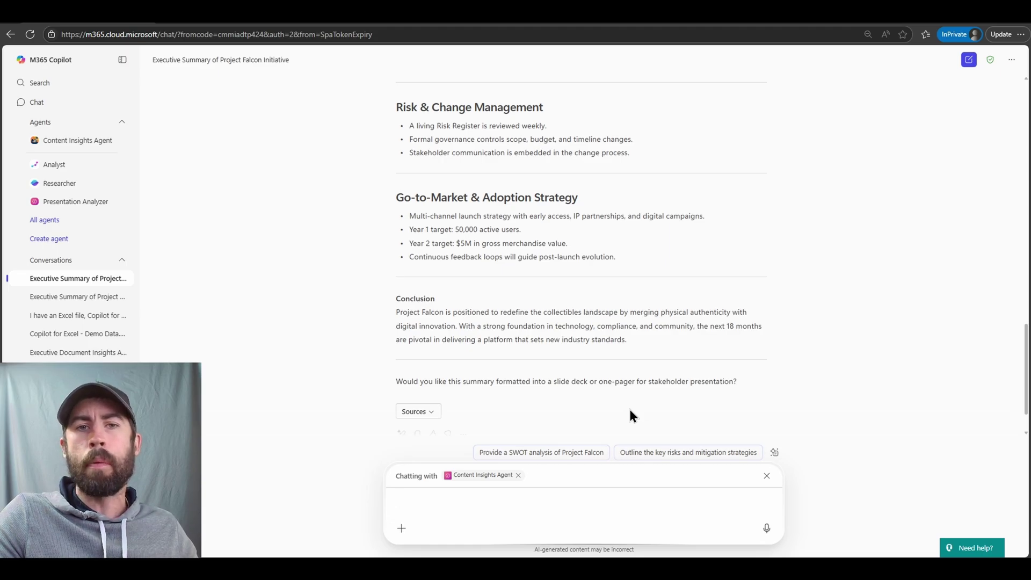
pyautogui.write('Provide an executive summary of the file content.')
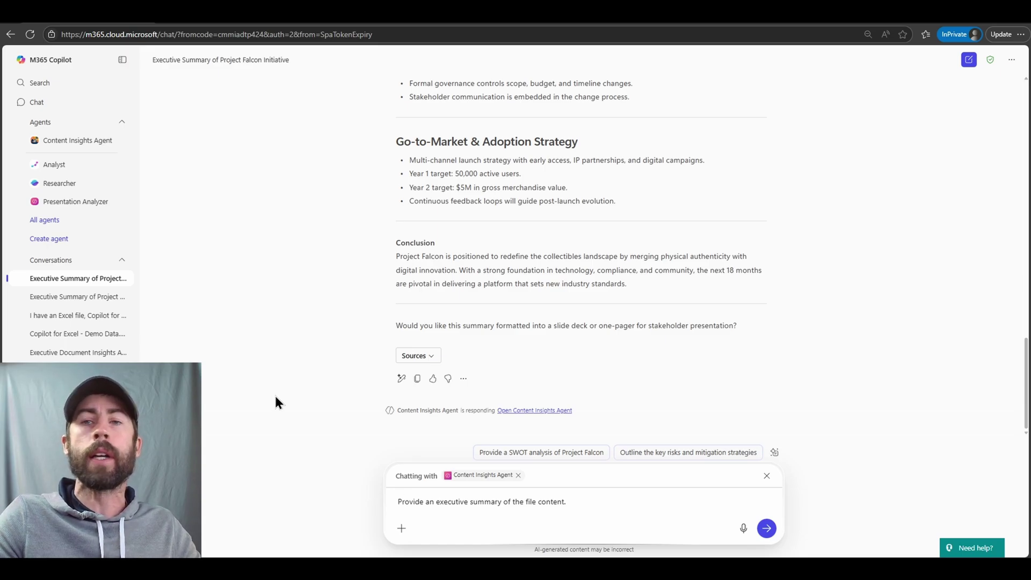
# Send the request and read through the agent's Project Falcon executive summary
pyautogui.press('Return')
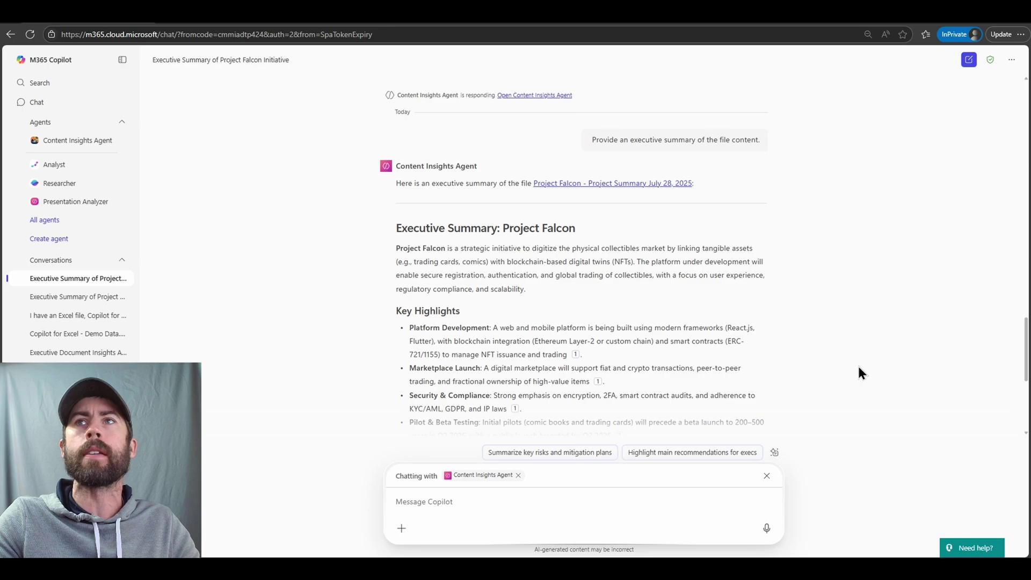
pyautogui.scroll(-1, 860, 373)
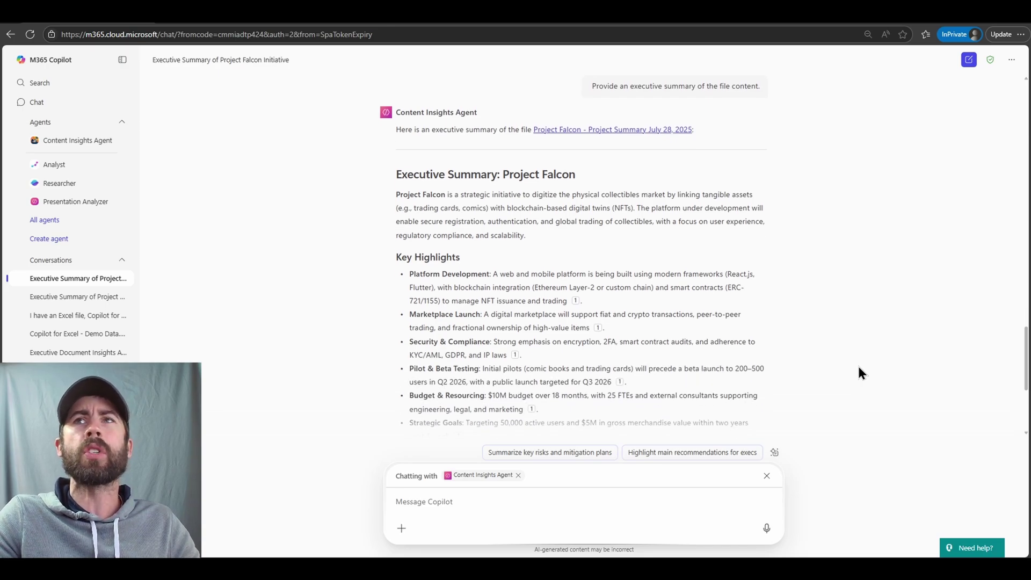
pyautogui.scroll(-1, 862, 373)
pyautogui.scroll(-1, 859, 368)
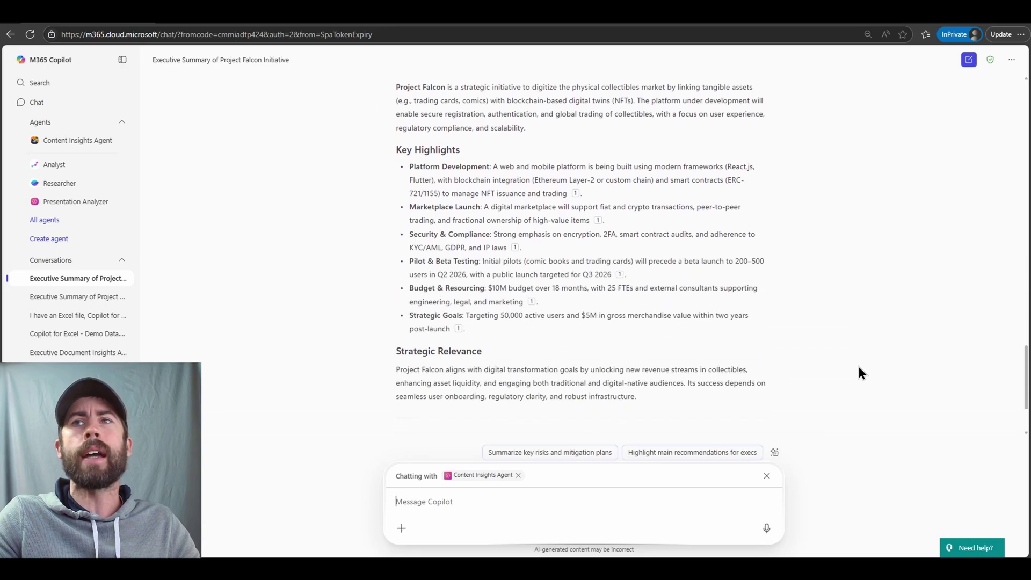
pyautogui.scroll(-1, 859, 368)
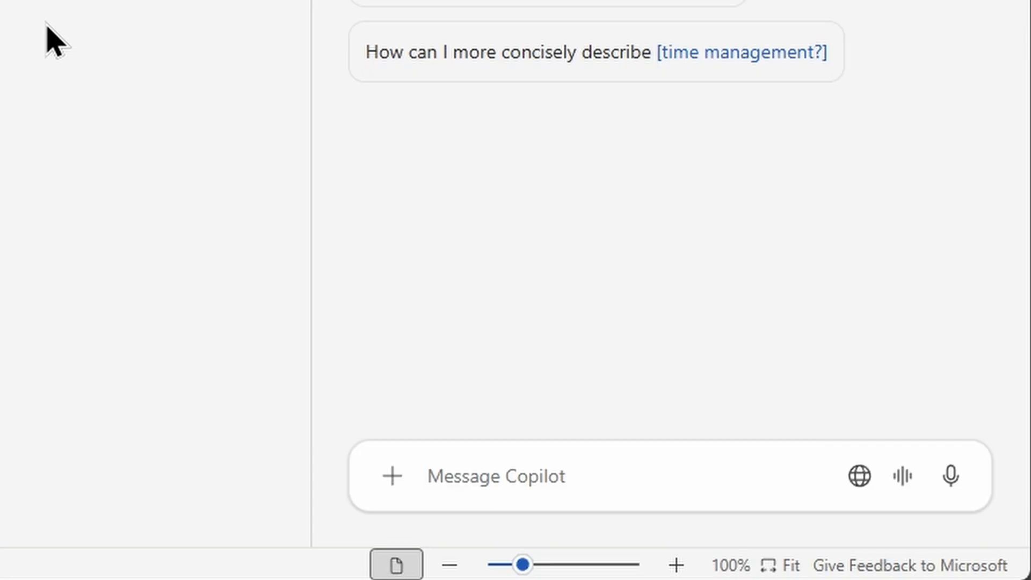
# Choose Content Insights Agent in Word's Copilot and enter 'Provide an executive summary of this file'
pyautogui.click(395, 478)
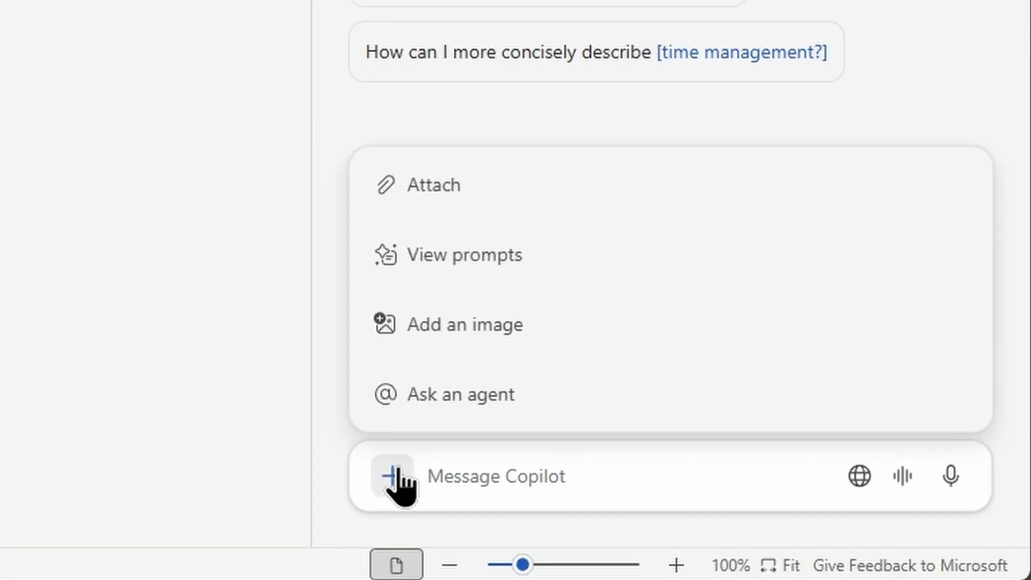
pyautogui.click(447, 399)
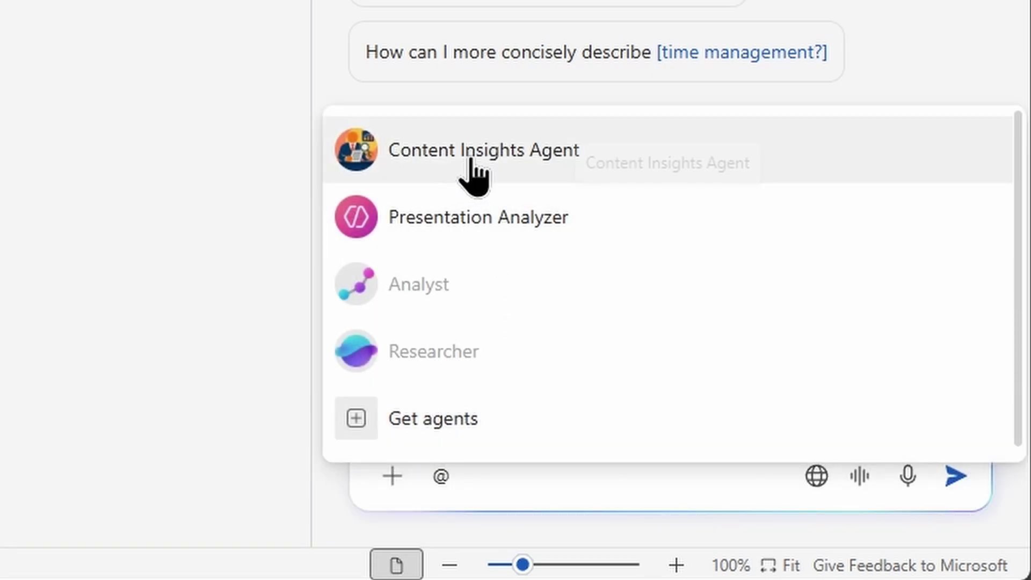
pyautogui.click(472, 161)
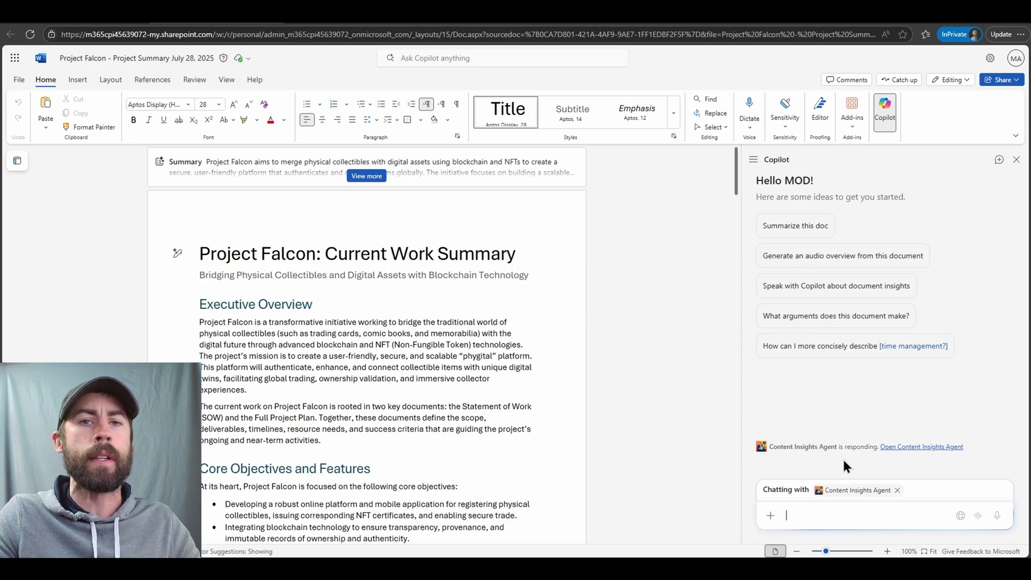
pyautogui.write('Provide an executive summary of this file')
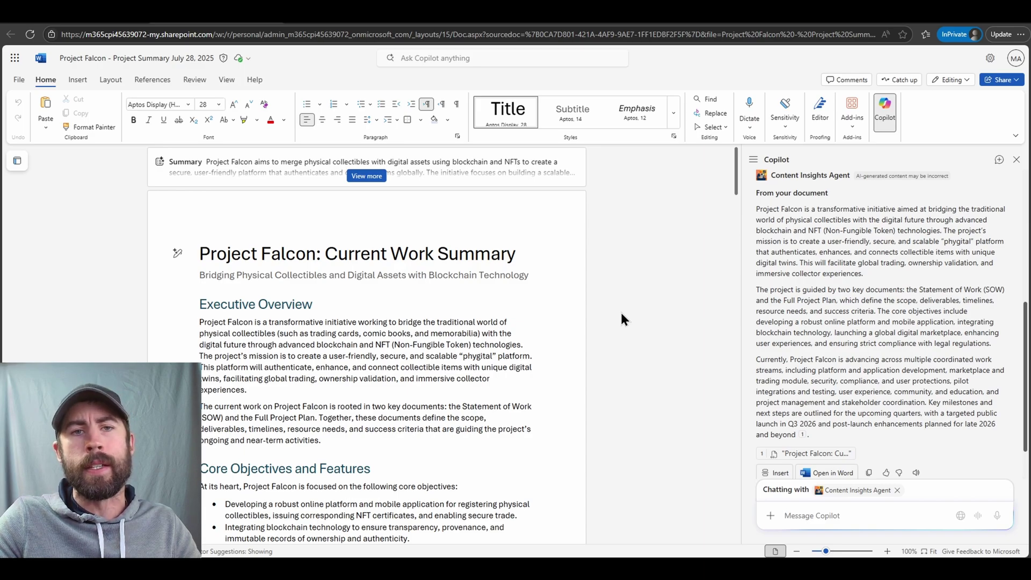
# Remove the Content Insights Agent from Word's Copilot chat
pyautogui.click(897, 491)
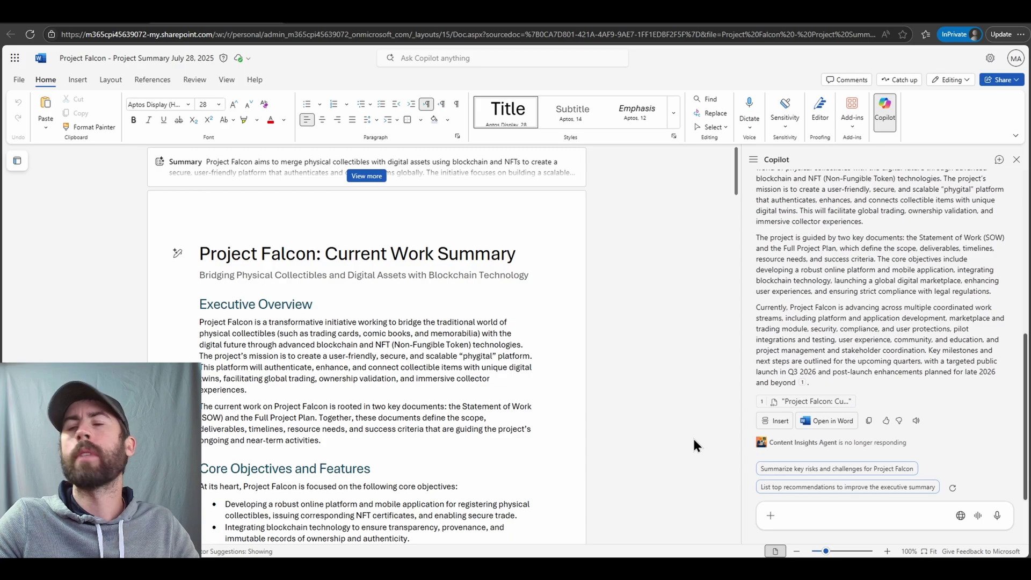